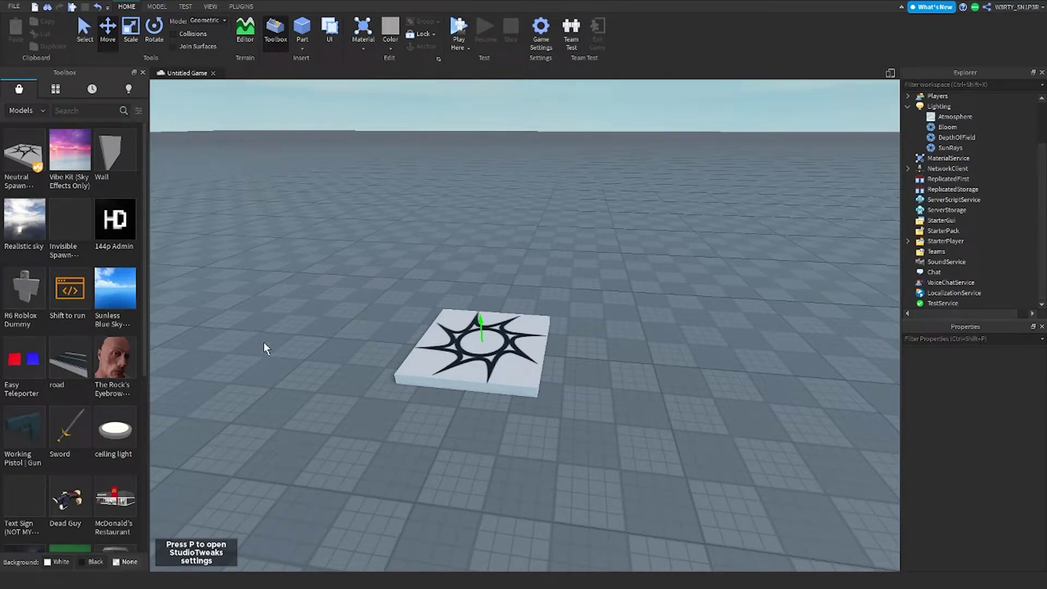
Insert TopDownShooterKit from My Models in the Toolbox Inventory.
left_click(57, 89)
left_click(23, 174)
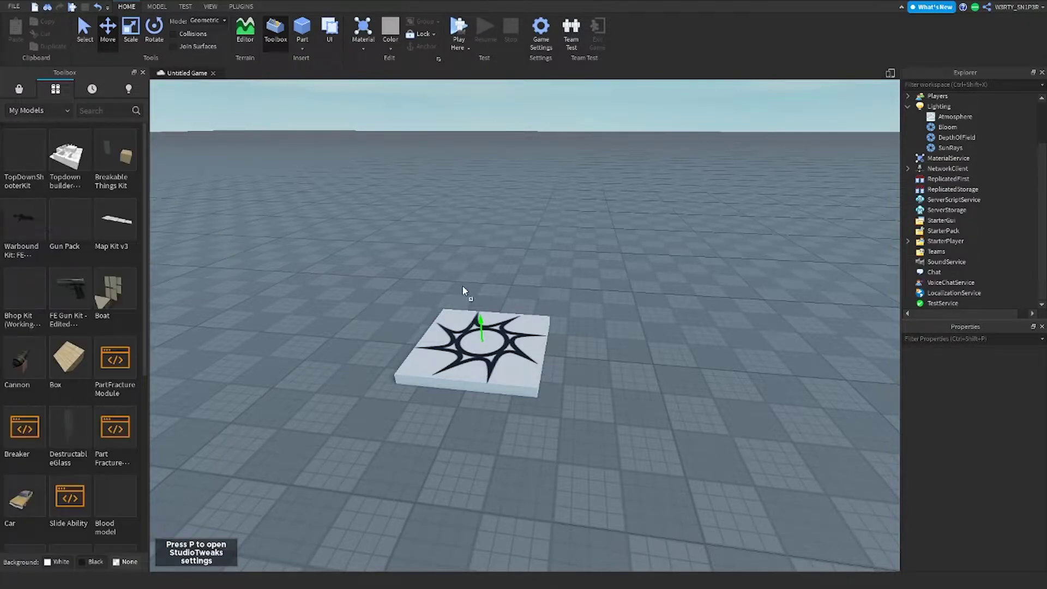
Drag the kit's UngroupInStarterGUI into StarterGui and ungroup it with Ctrl+U.
left_click(18, 89)
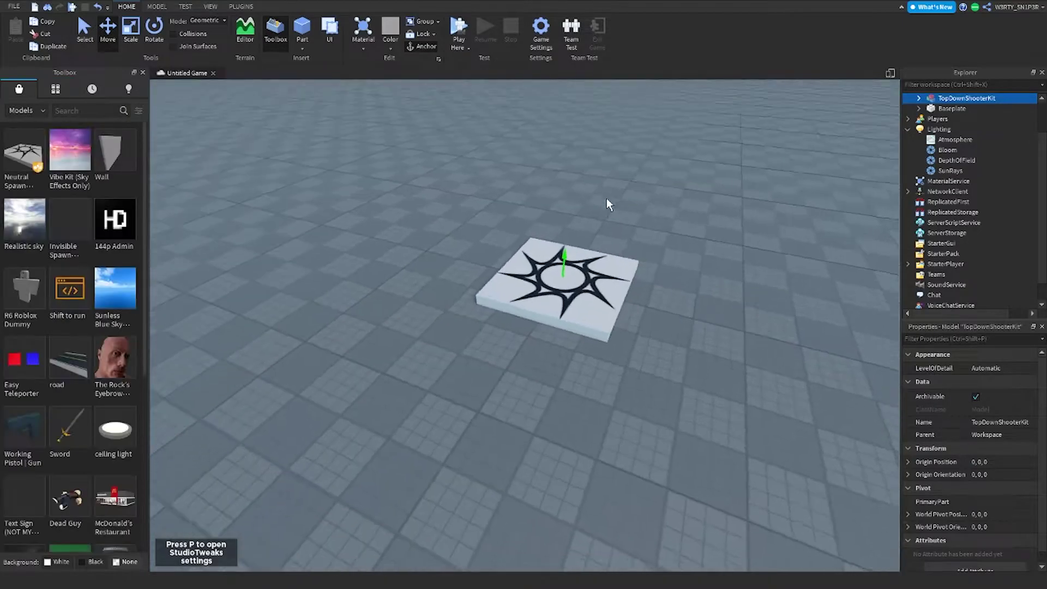
scroll(607, 198, "up", 5)
left_click(919, 98)
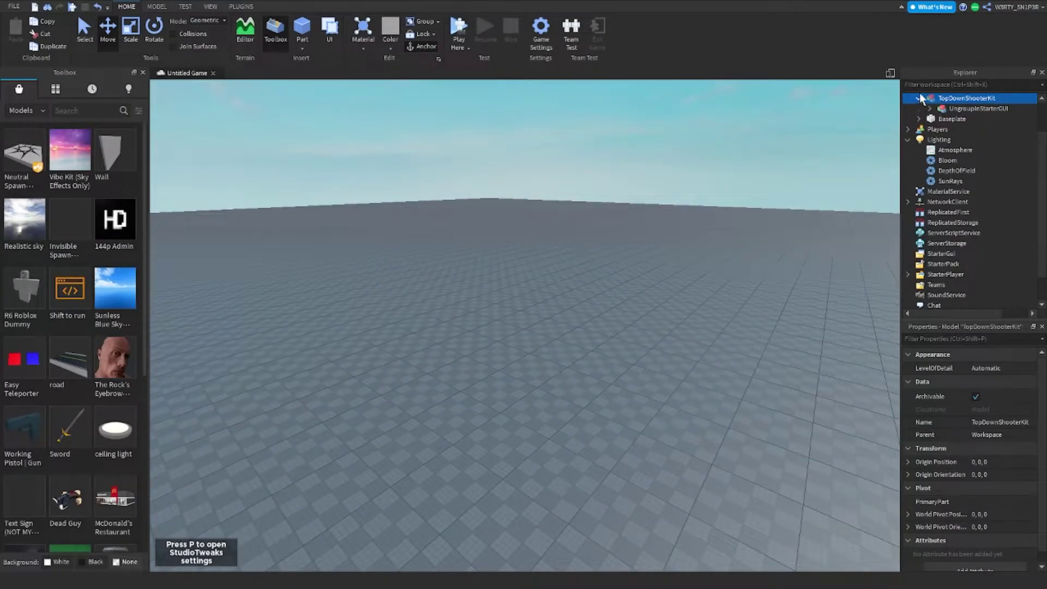
right_click_drag(736, 203, 728, 199)
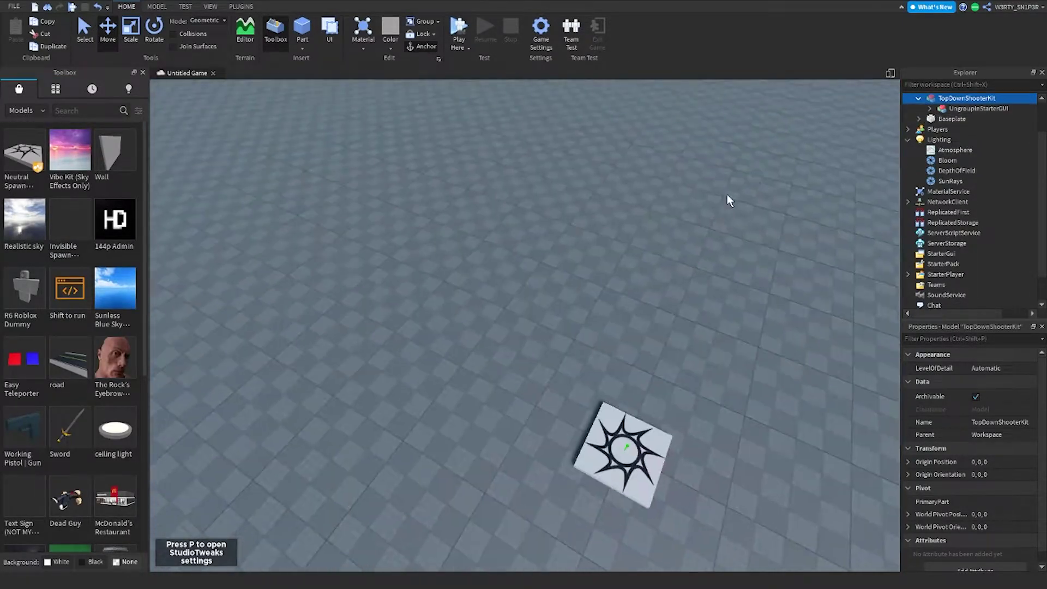
left_click_drag(981, 109, 932, 260)
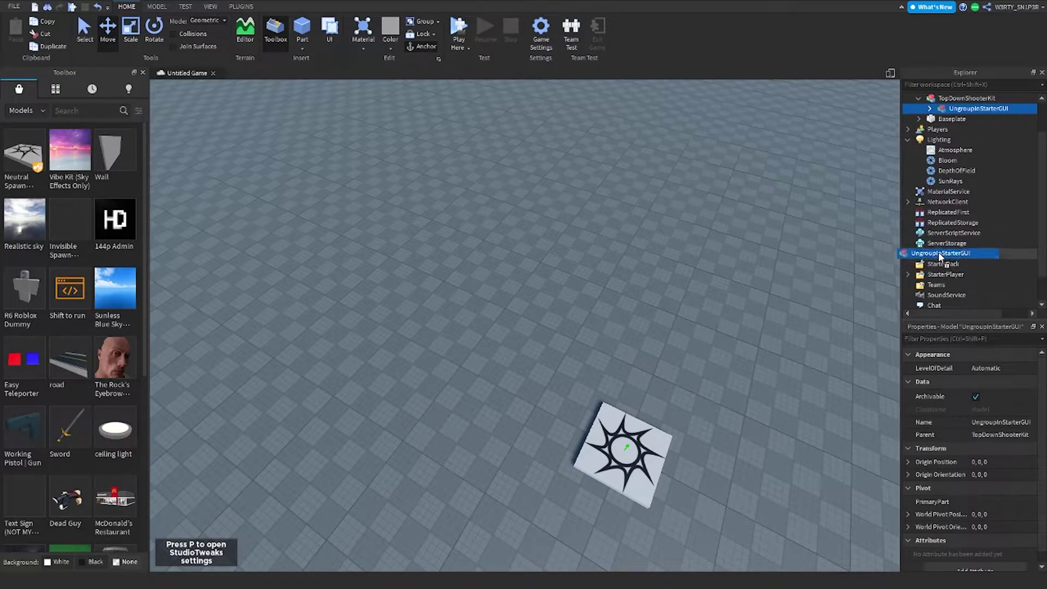
key("ctrl+u")
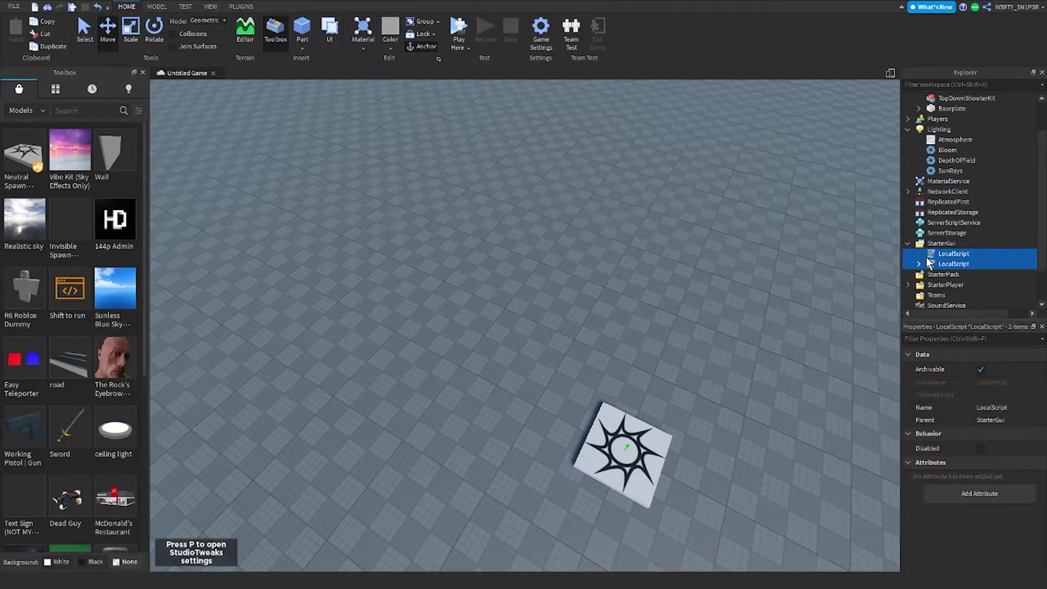
left_click(689, 240)
scroll(675, 264, "up", 2)
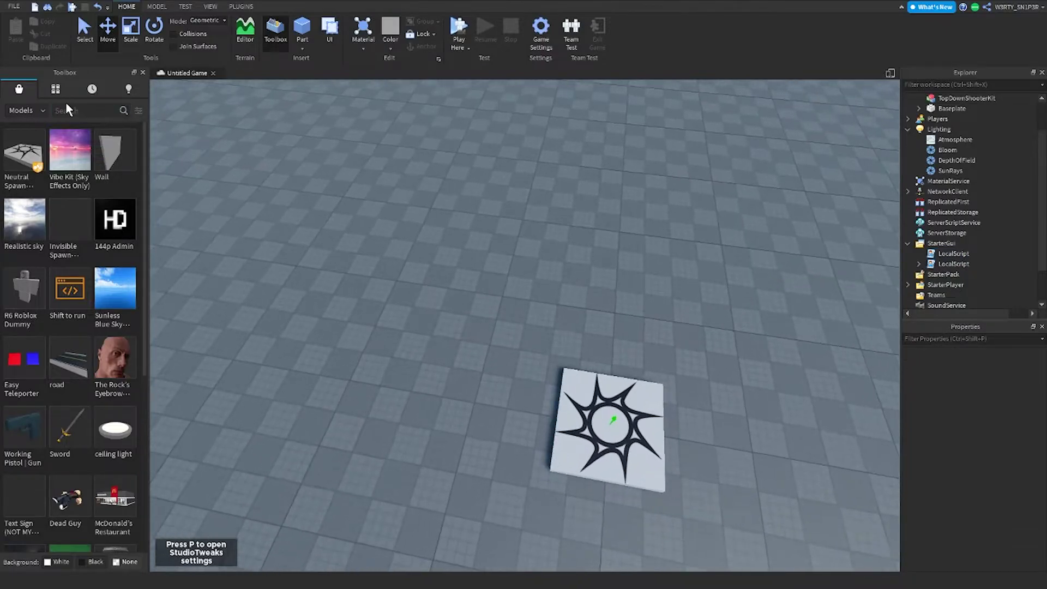
type("Gun")
Search the Toolbox for 'Gun', drop a Handgun on the baseplate, then move it into StarterPack.
key("Return")
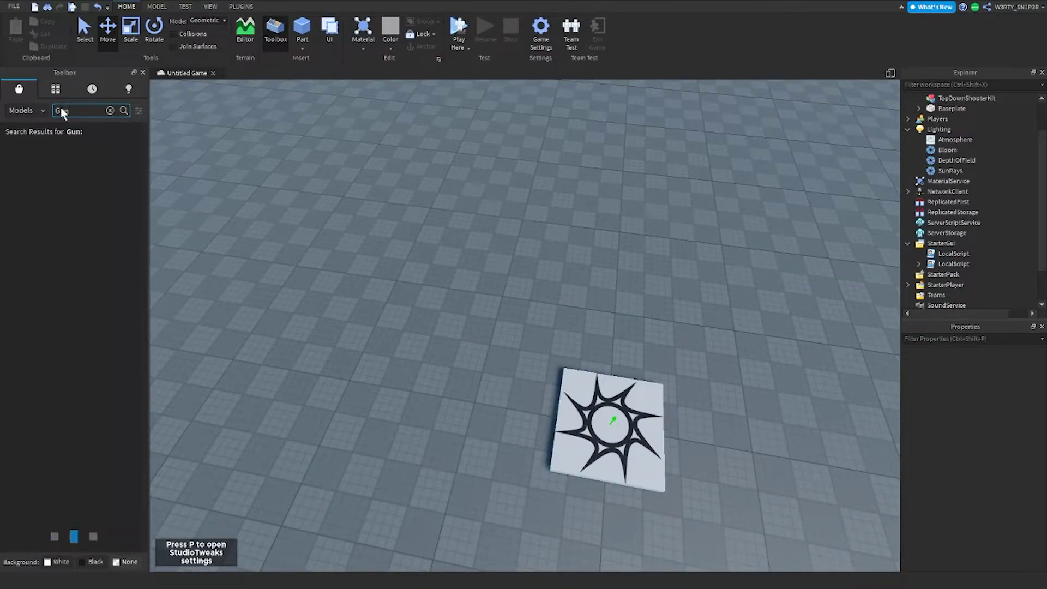
left_click_drag(226, 300, 454, 402)
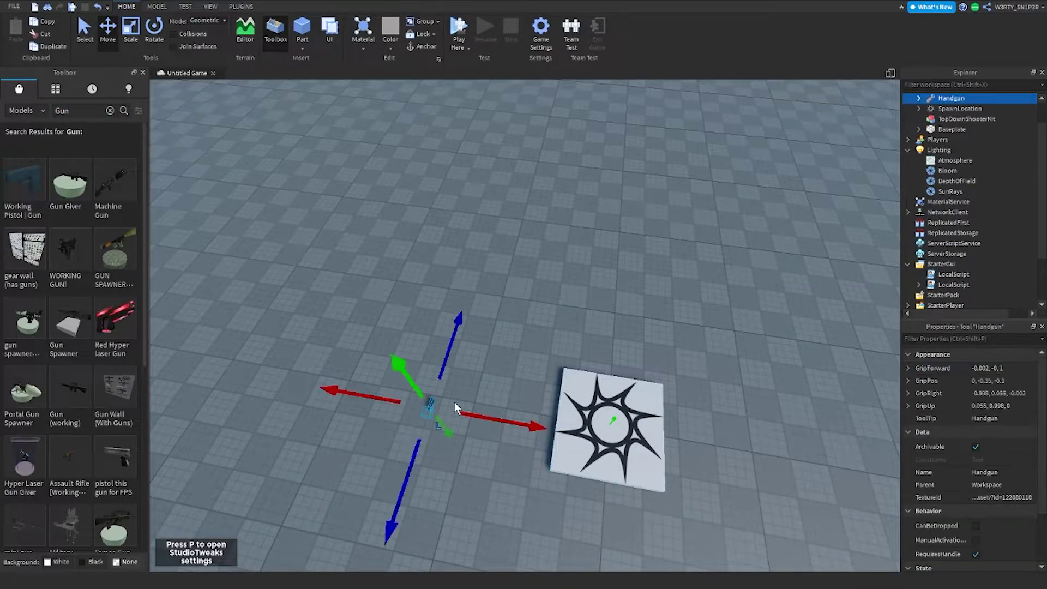
scroll(484, 389, "up", 5)
scroll(485, 389, "up", 3)
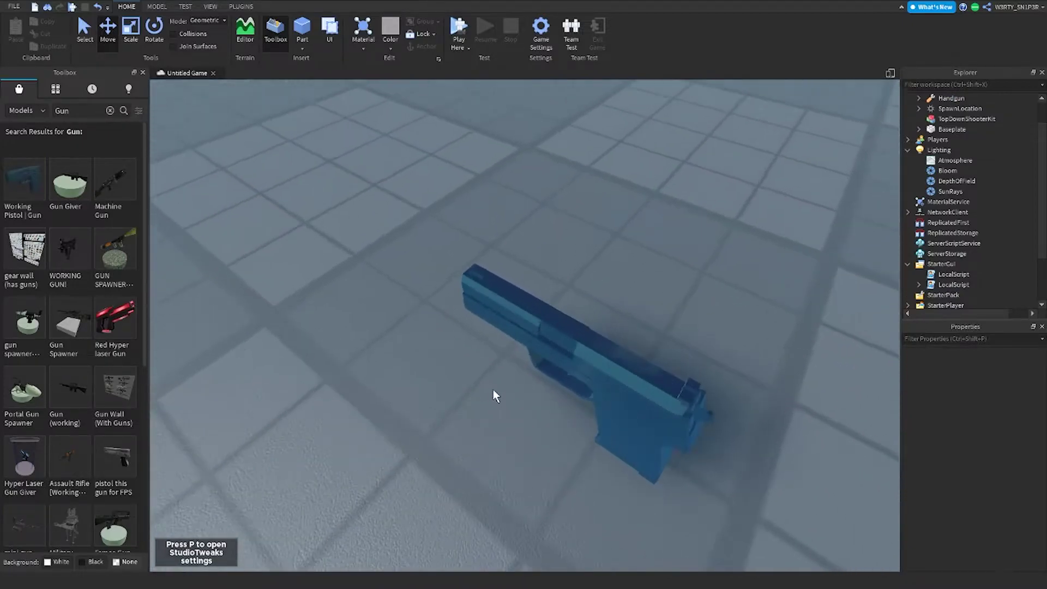
left_click(569, 360)
scroll(573, 352, "down", 5)
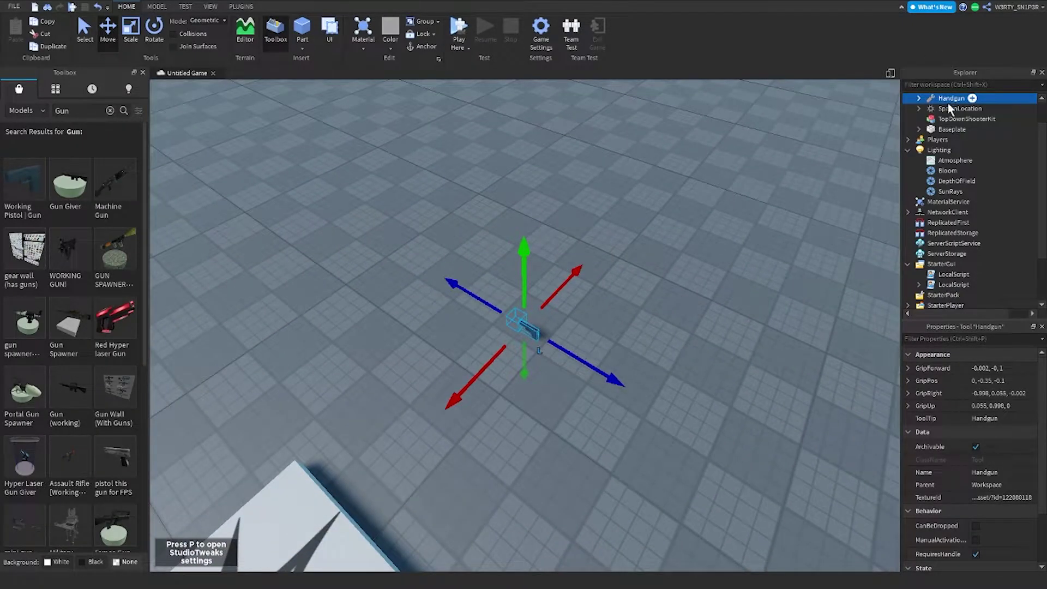
left_click_drag(949, 107, 947, 299)
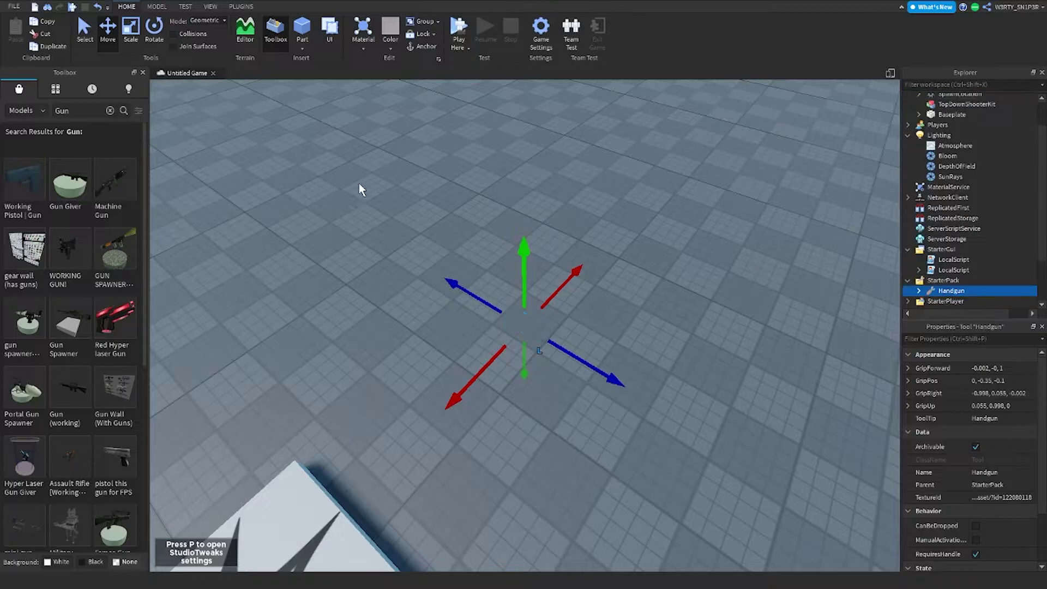
scroll(1000, 122, "up", 2)
Search the Toolbox for 'NPC', then 'Target', and drag the Target Dummy beyond the spawn pad.
left_click(207, 172)
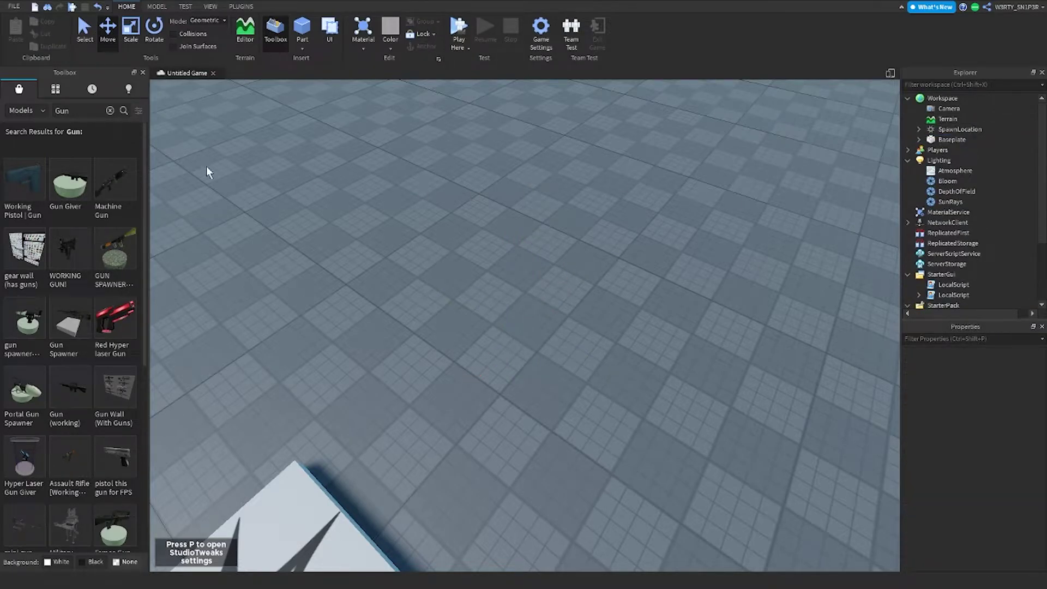
left_click(110, 110)
type("NPC")
key("Return")
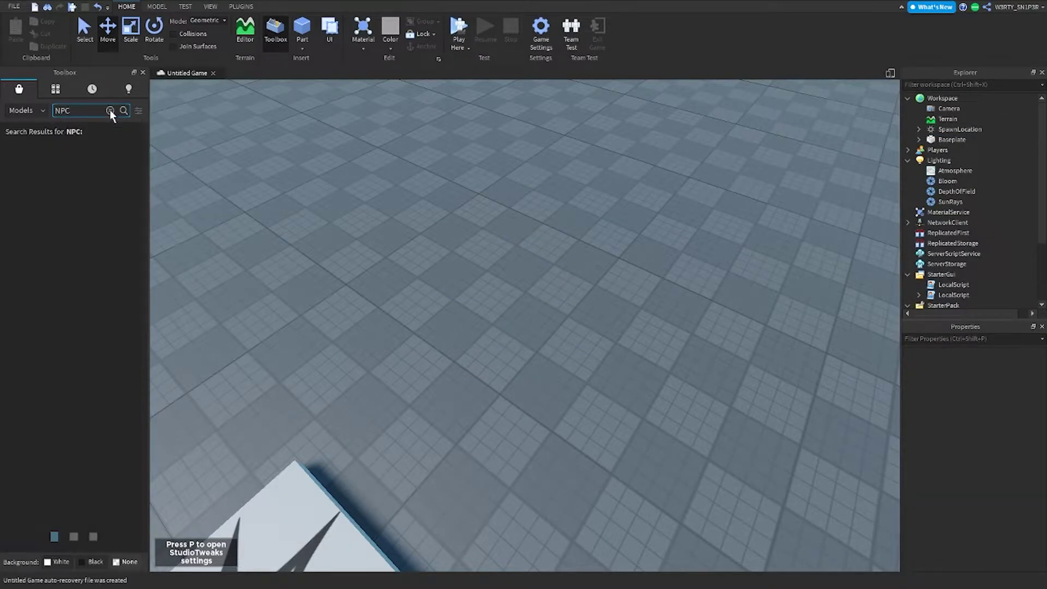
key("s")
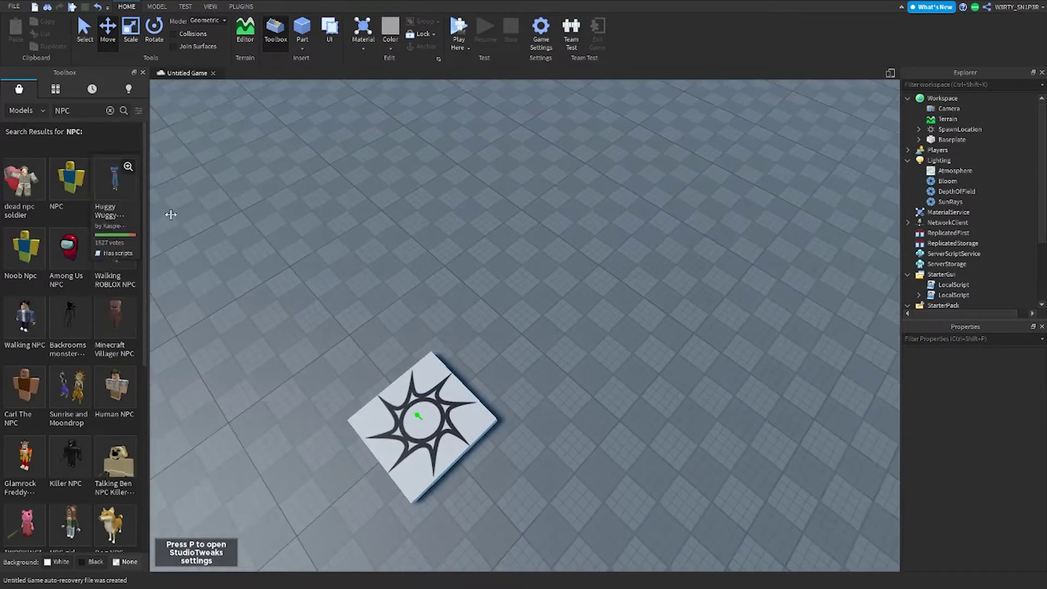
scroll(170, 214, "up", 3)
left_click(110, 110)
type("Ta")
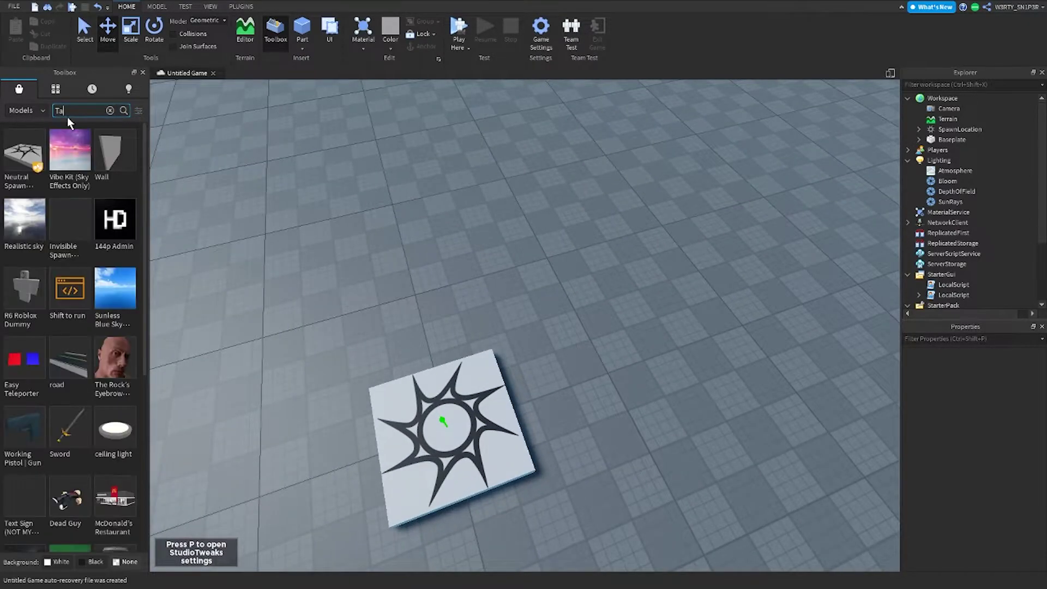
type("rget")
key("Return")
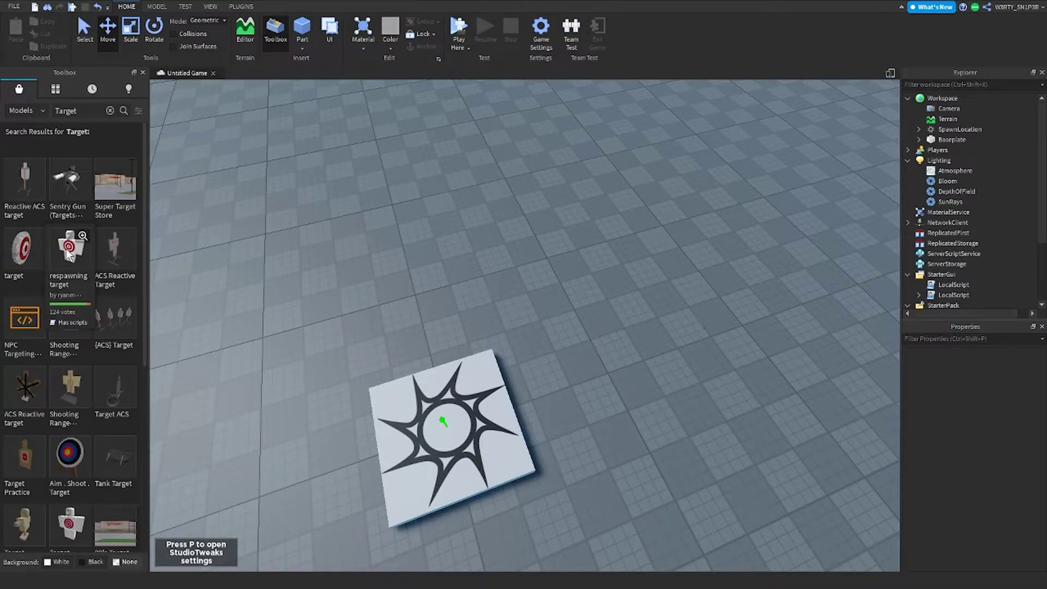
mouse_move(365, 286)
left_mouse_down()
mouse_move(372, 170)
mouse_move(392, 209)
left_mouse_up()
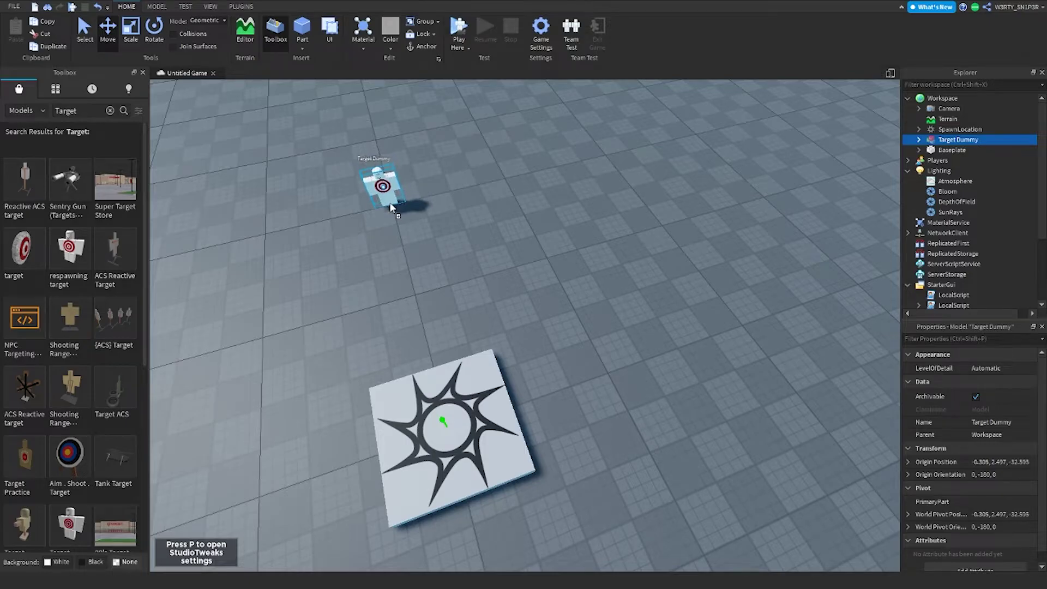
Start a play test, walk up across the pad and equip the handgun with 1.
left_click(460, 30)
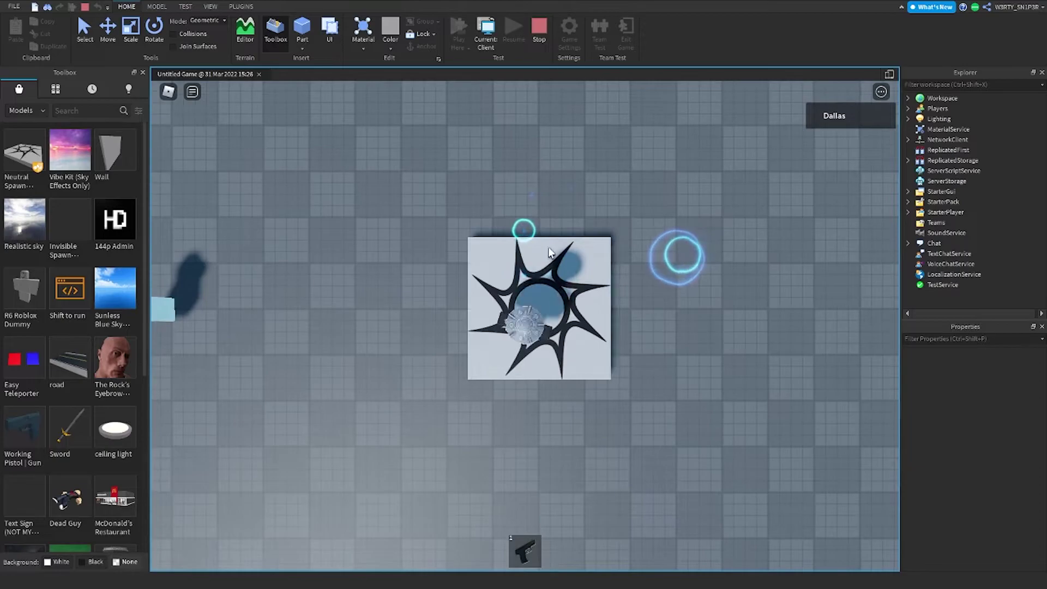
key("w")
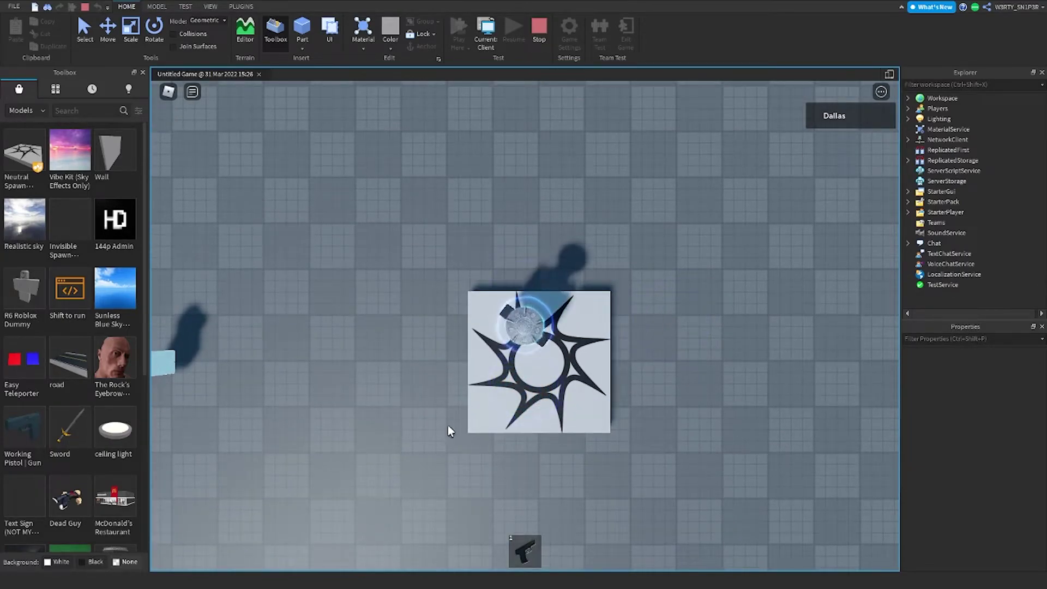
key("1")
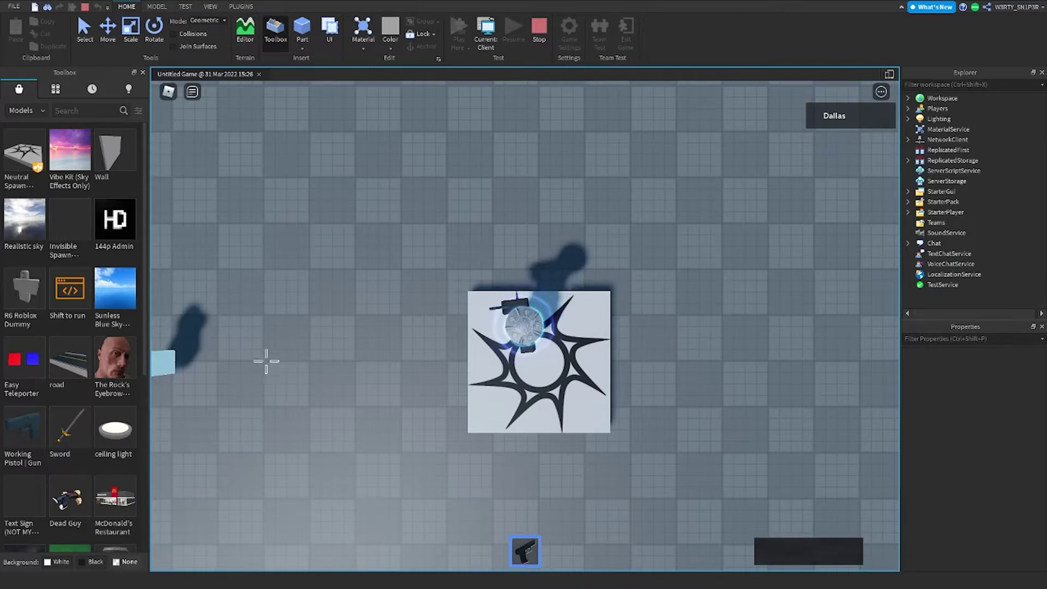
Move left and right, reload with R, jump, and head toward the Target Dummy.
key("a")
key("d")
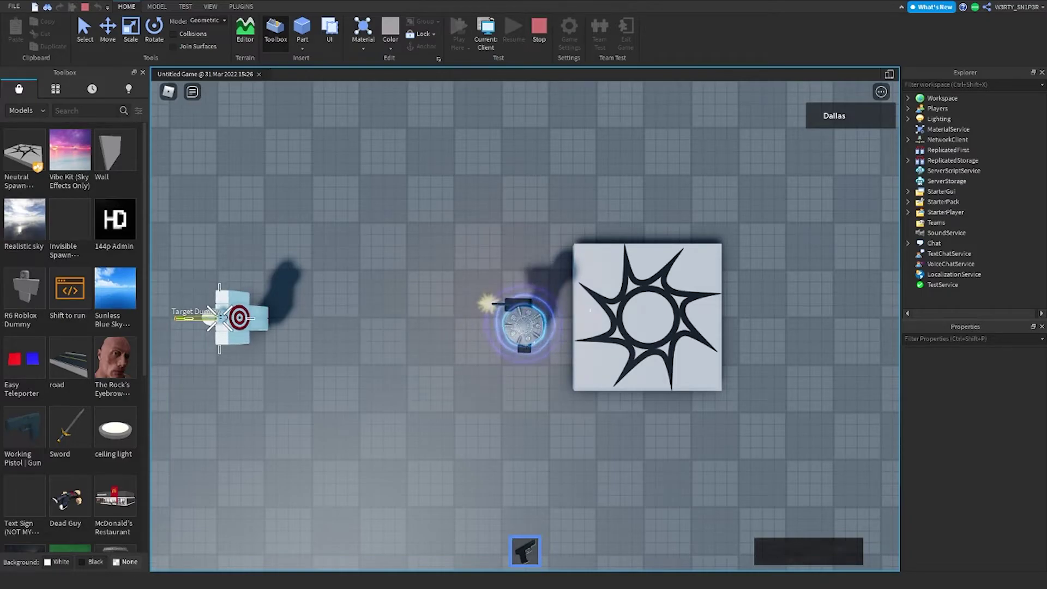
key("r")
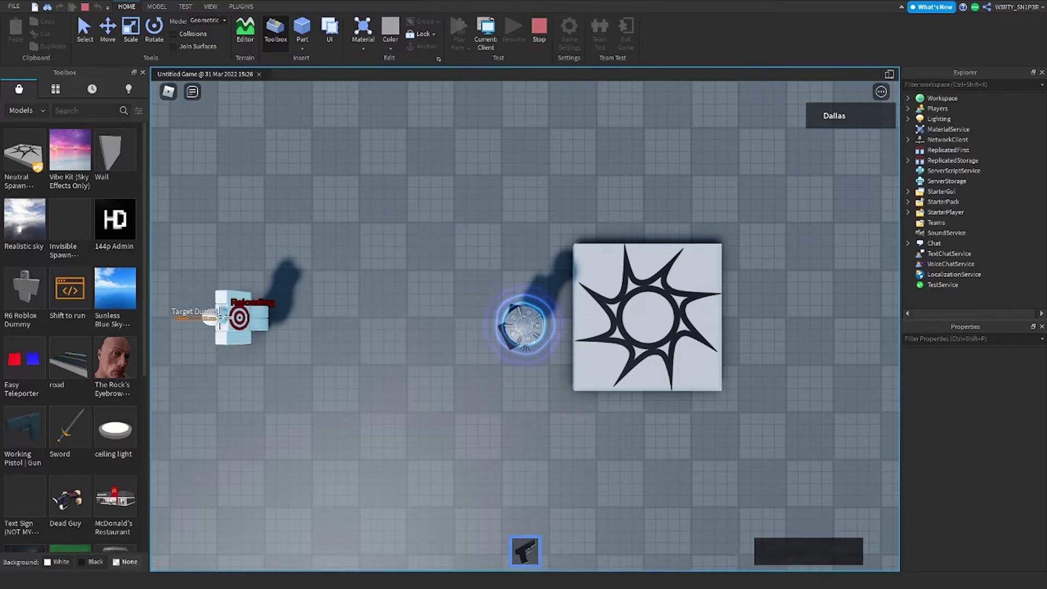
key("space")
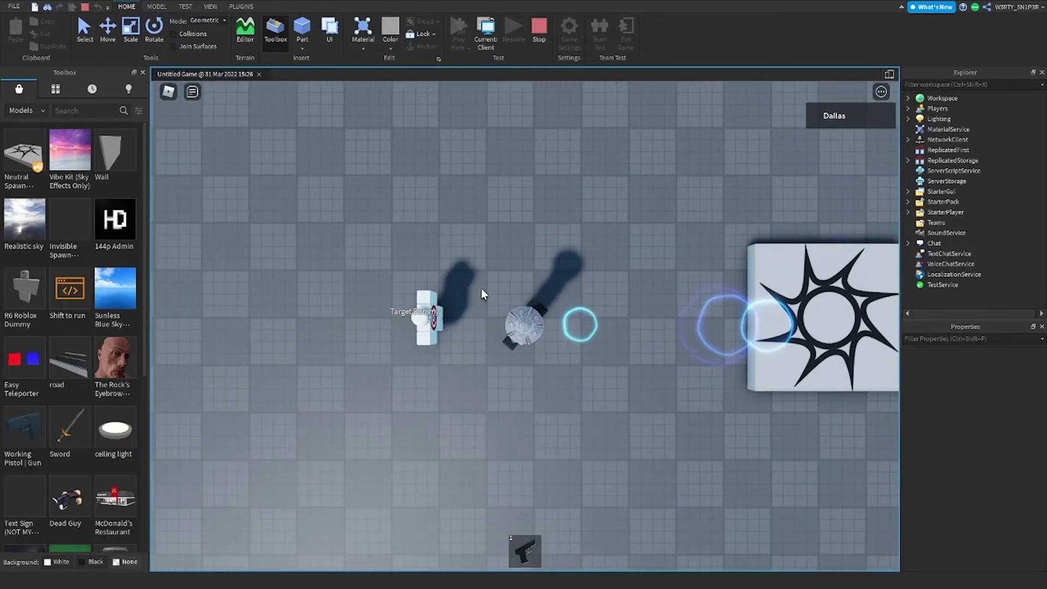
key("a")
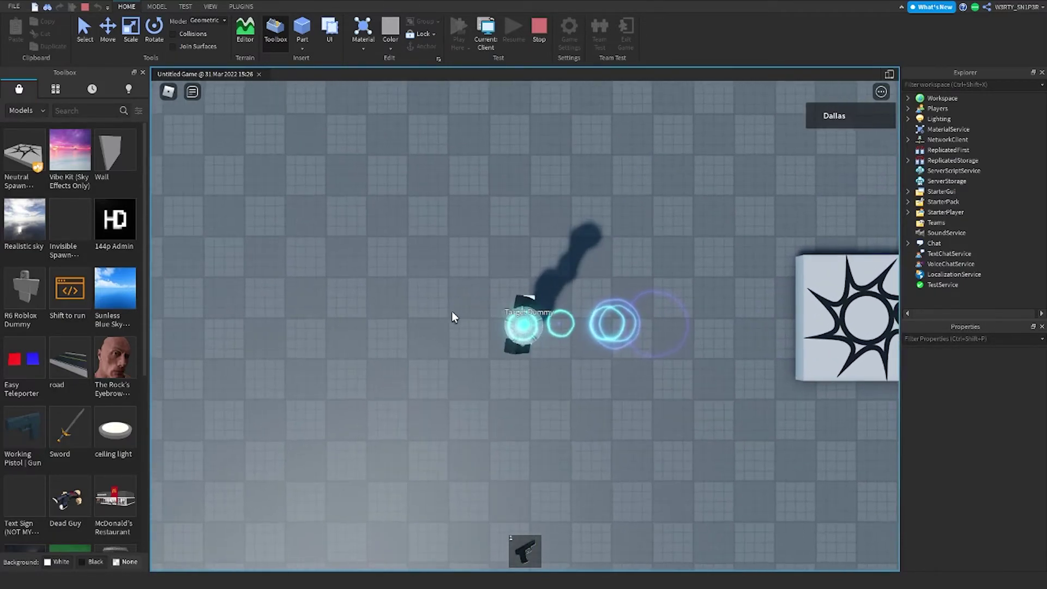